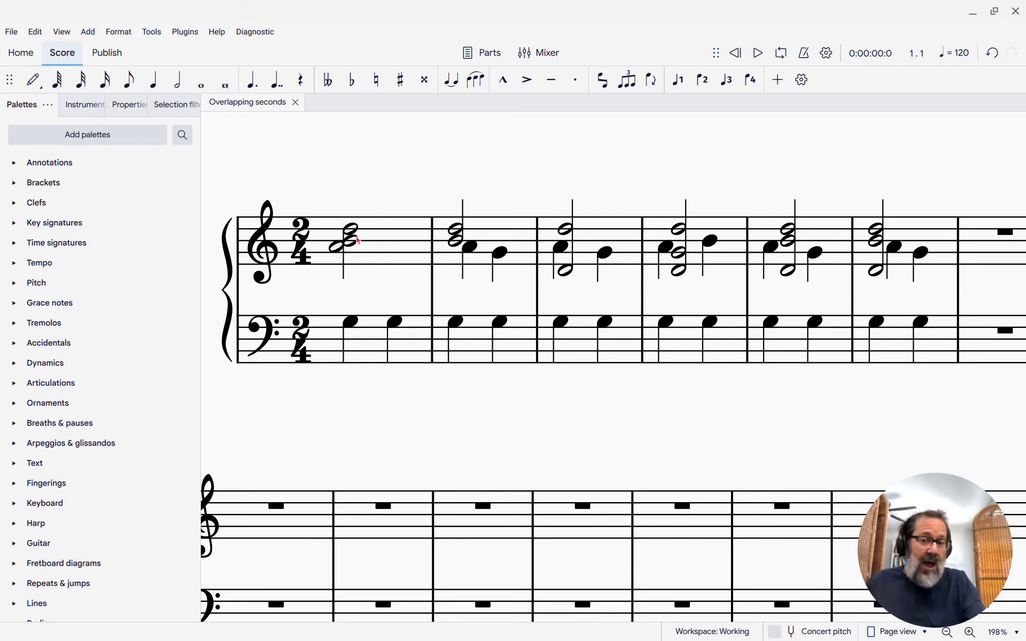
Examine how the overlapping seconds and the two voices are laid out in treble measures 1 to 3
{"action": "left_click_drag", "start_coordinate": [342, 241], "coordinate": [332, 253]}
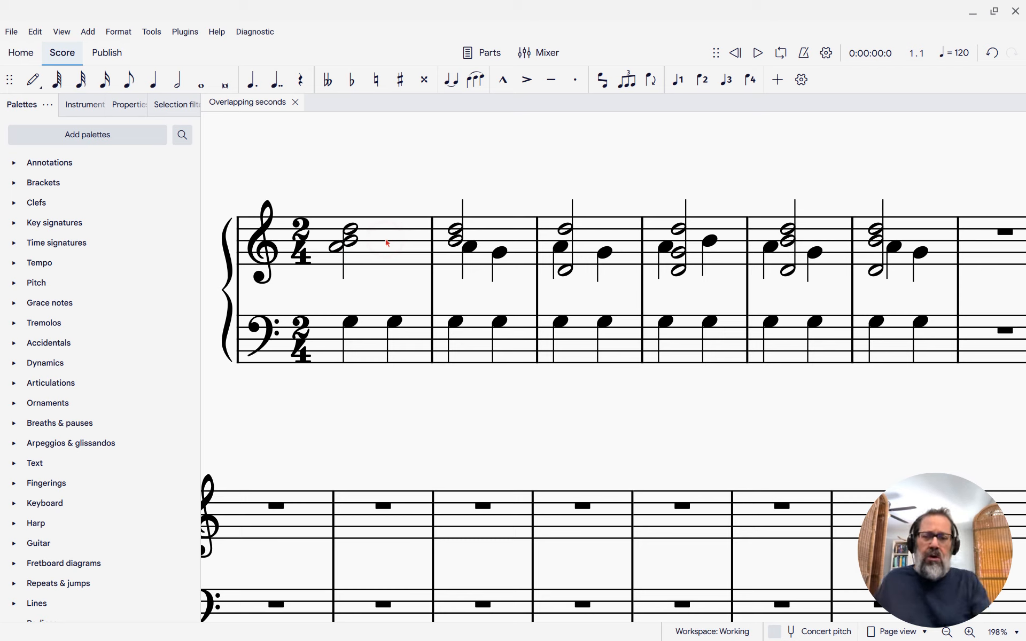
{"action": "left_click", "coordinate": [350, 240]}
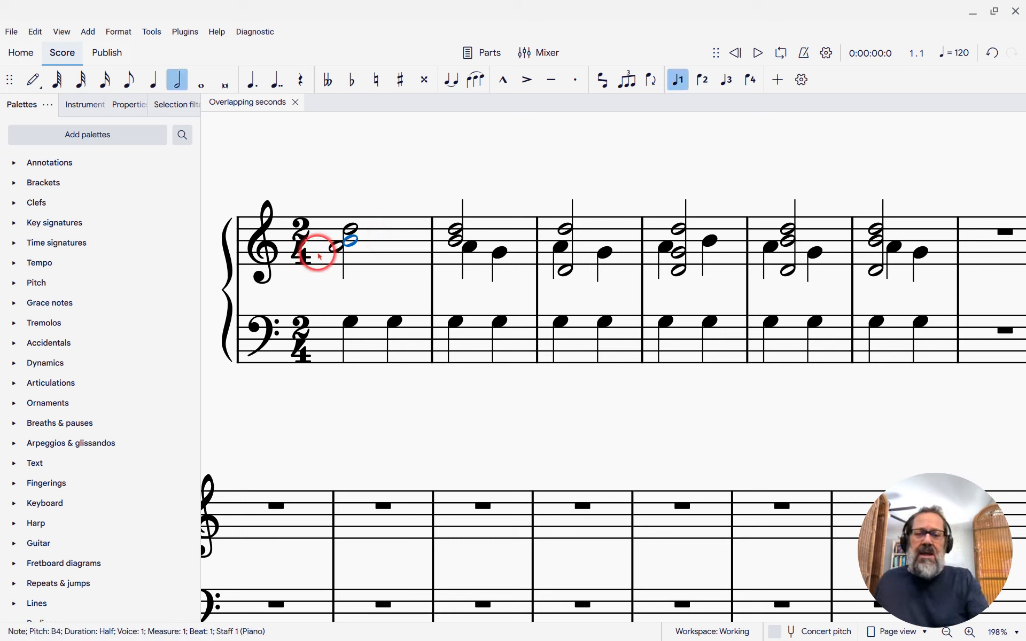
{"action": "left_click", "coordinate": [335, 247]}
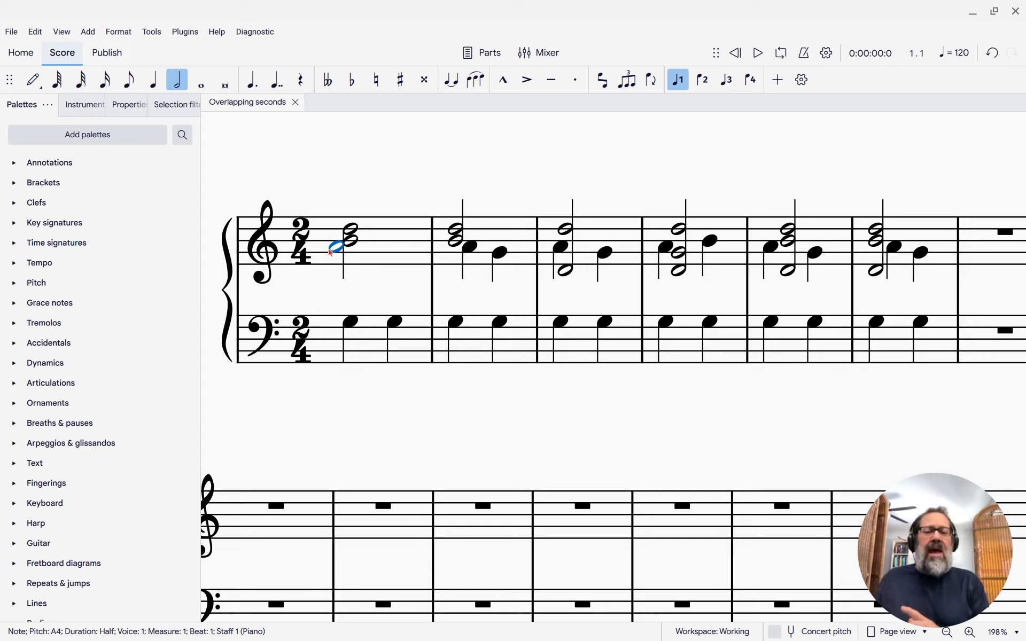
{"action": "left_click", "coordinate": [416, 219]}
{"action": "left_click", "coordinate": [518, 230]}
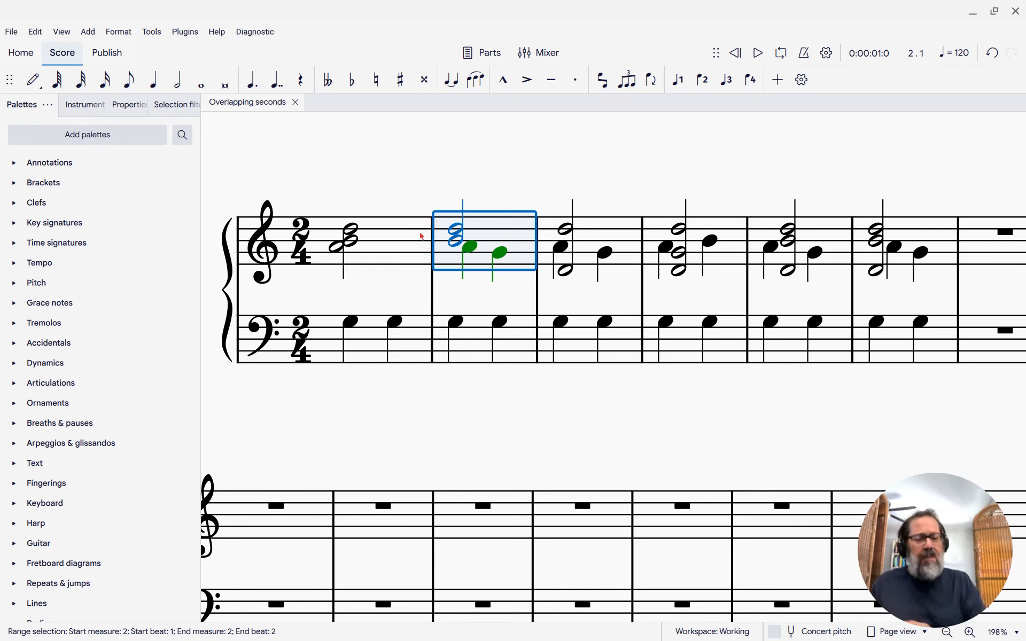
{"action": "left_click", "coordinate": [627, 234]}
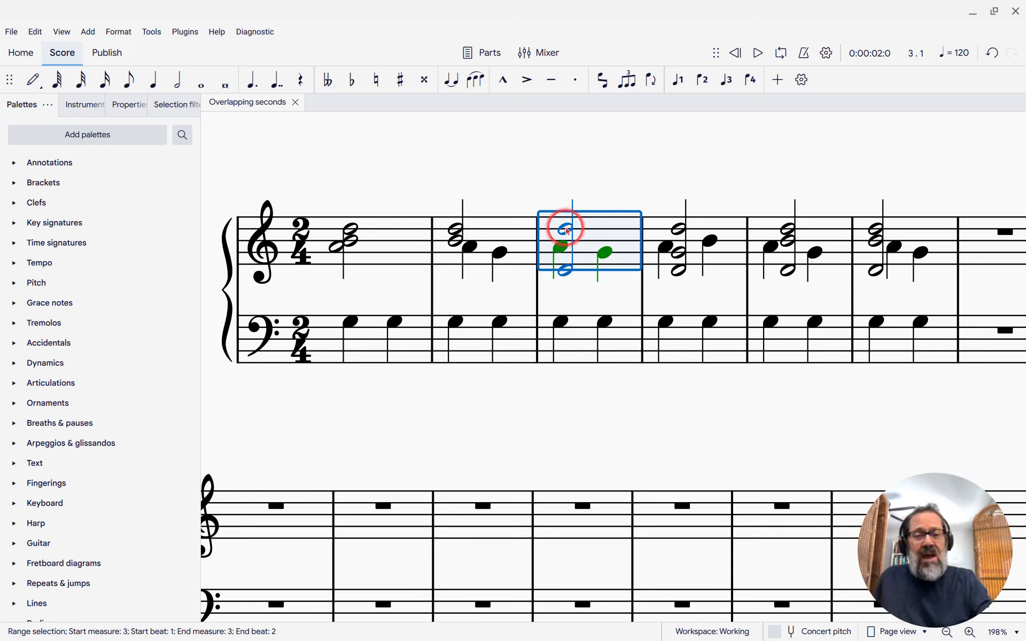
{"action": "left_click", "coordinate": [568, 230]}
{"action": "left_click", "coordinate": [567, 275]}
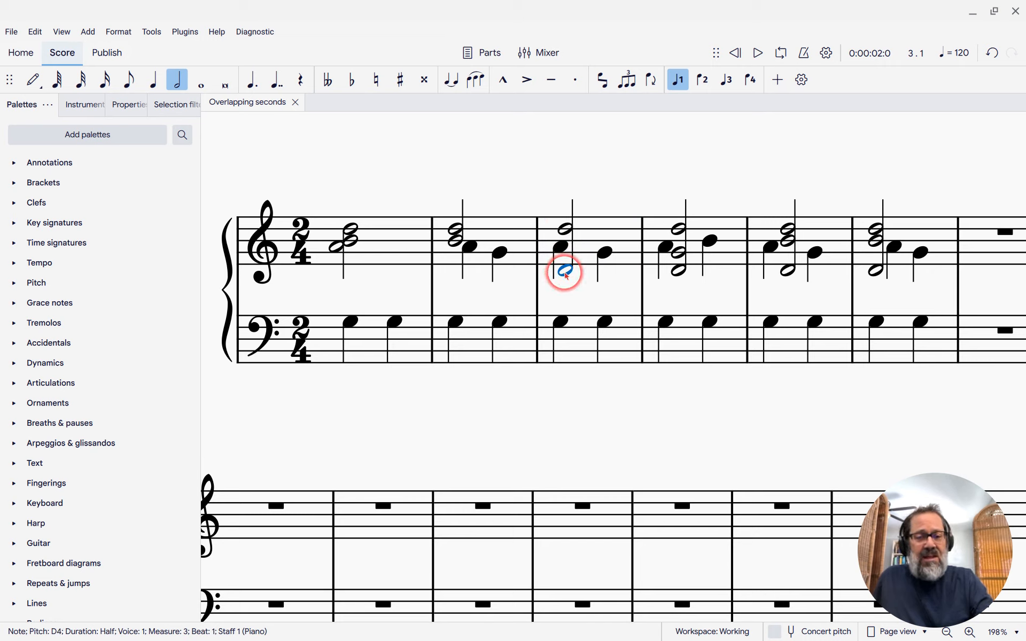
{"action": "left_click", "coordinate": [560, 250]}
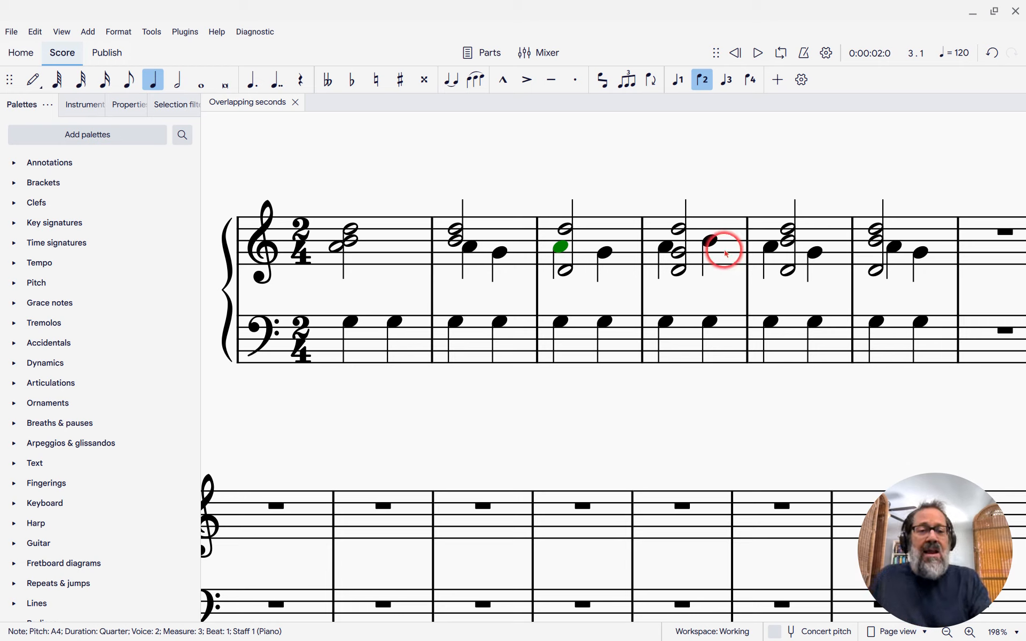
Examine the placement of the voice 1 chord against the voice 2 notes in treble measures 4 to 6
{"action": "left_click", "coordinate": [726, 253]}
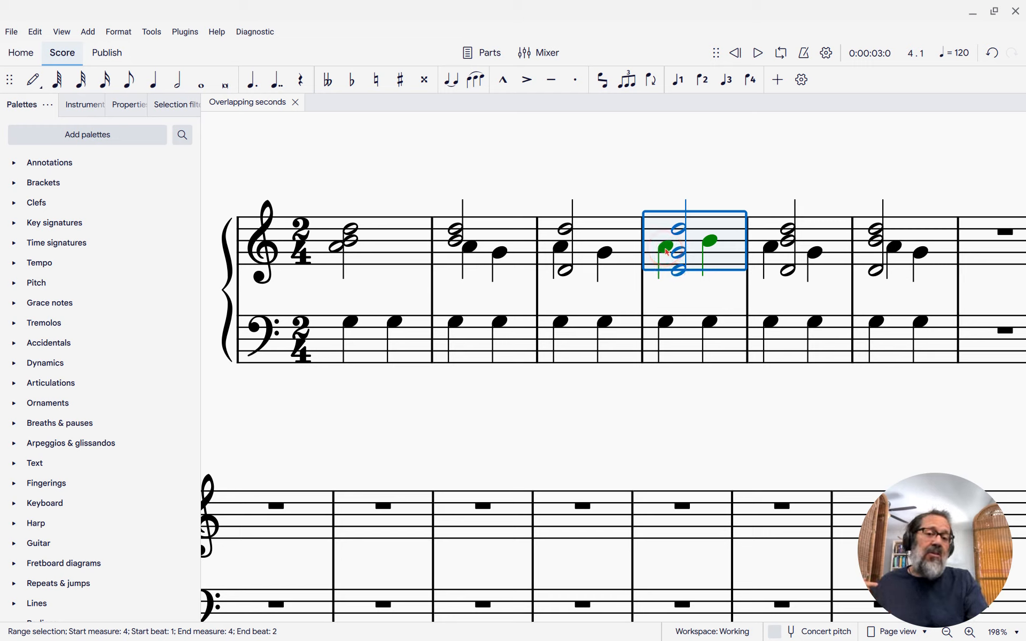
{"action": "left_click", "coordinate": [636, 156]}
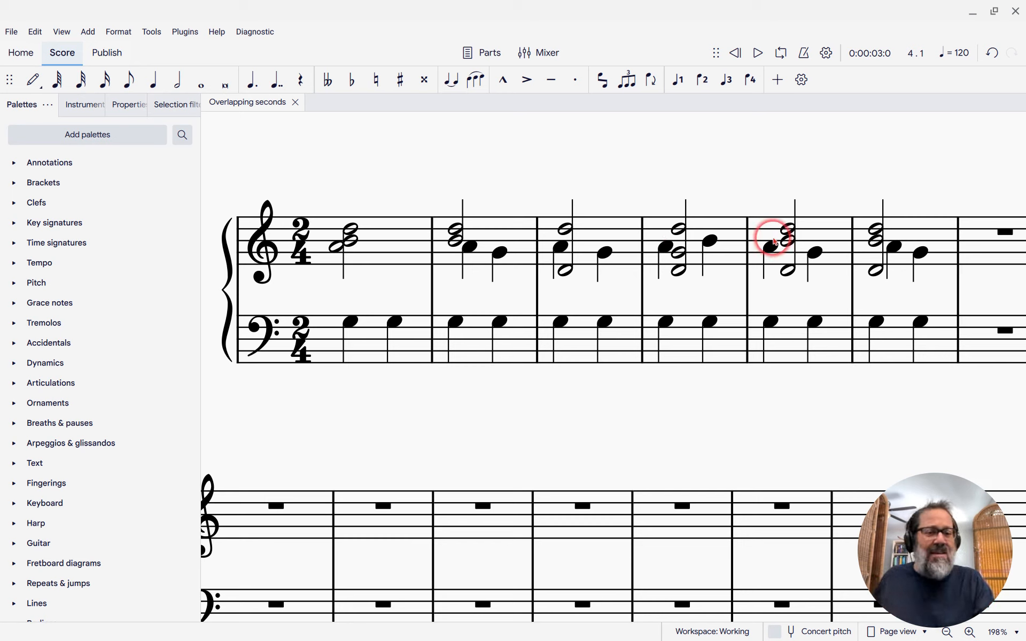
{"action": "left_click", "coordinate": [818, 232]}
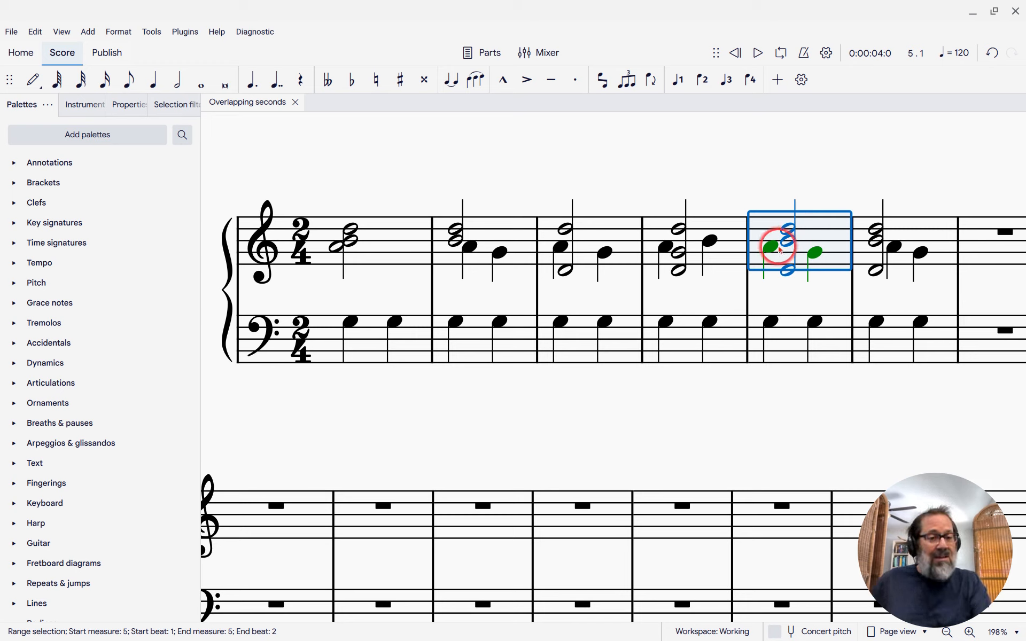
{"action": "left_click", "coordinate": [772, 250]}
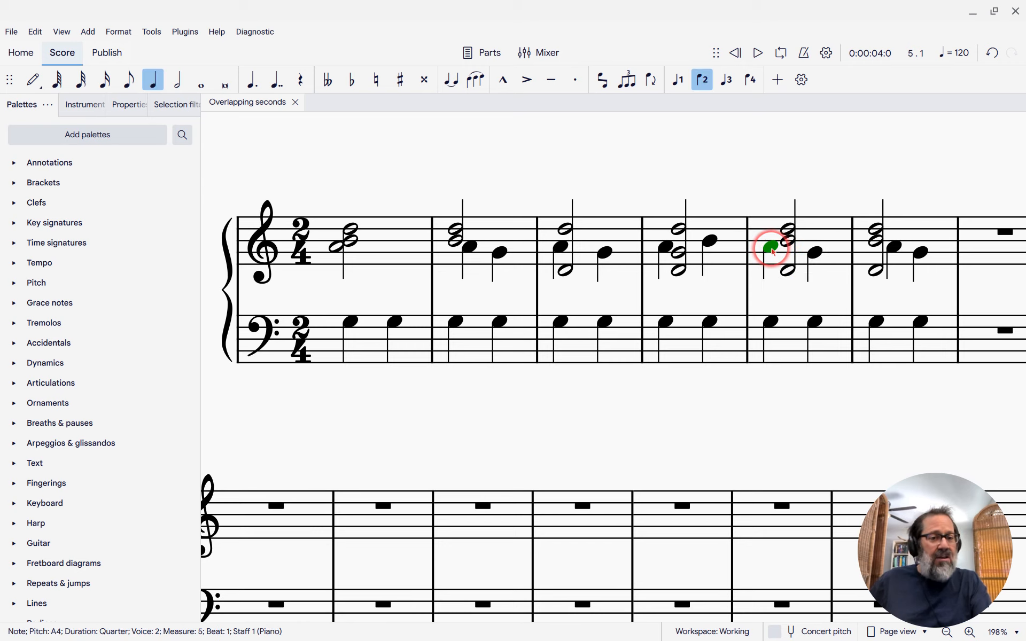
{"action": "left_click", "coordinate": [790, 243]}
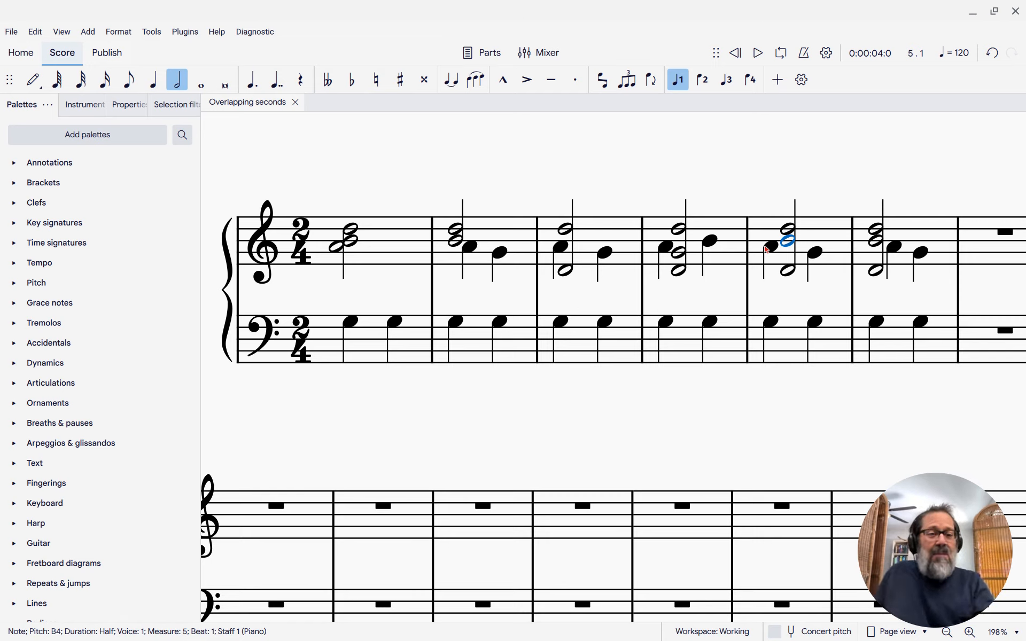
{"action": "left_click", "coordinate": [768, 249]}
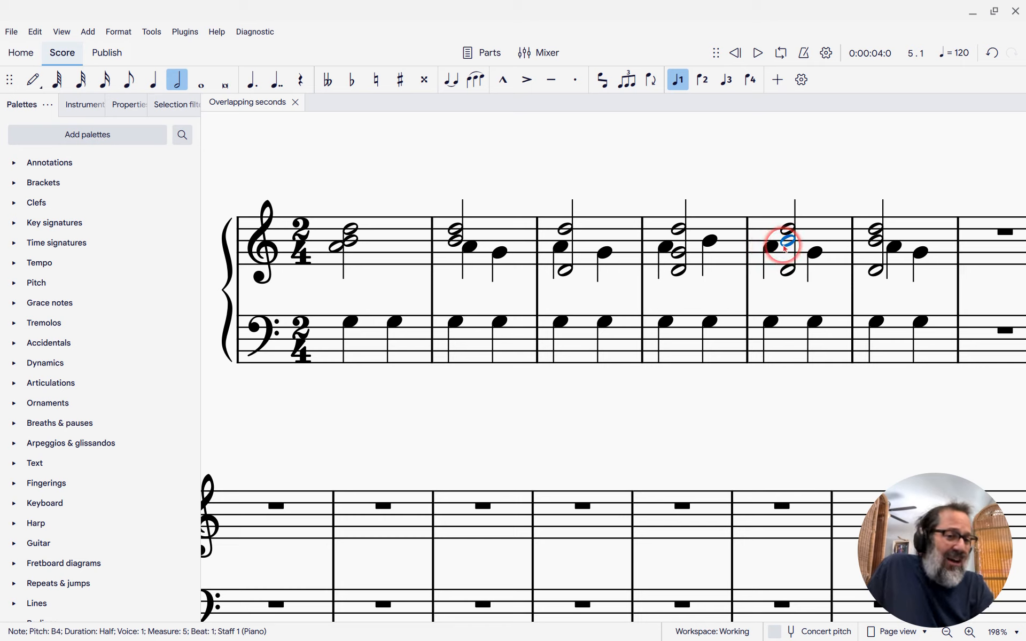
{"action": "left_click", "coordinate": [784, 245]}
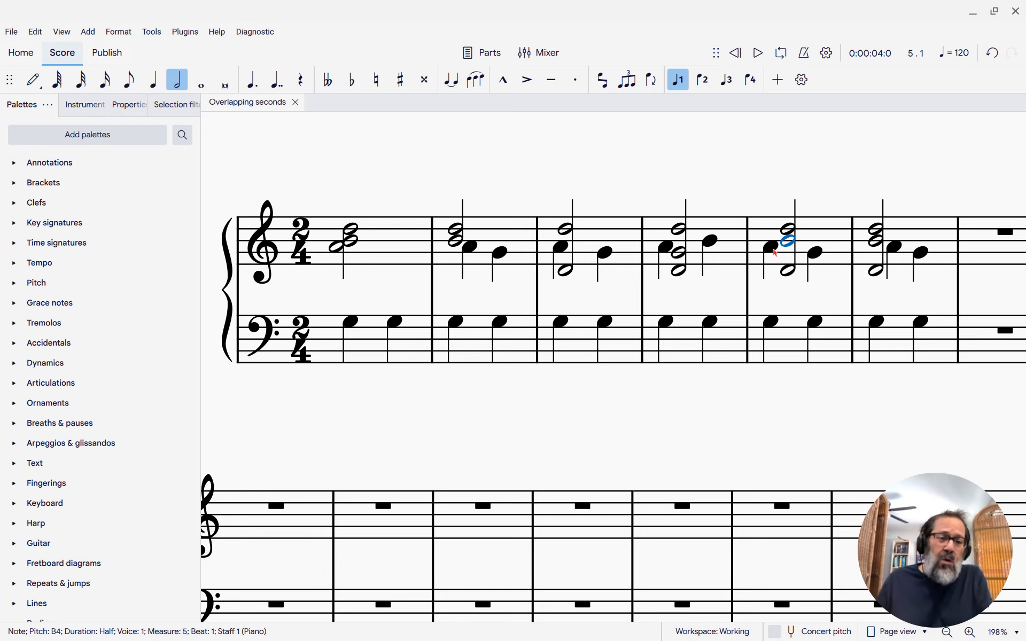
{"action": "scroll", "coordinate": [776, 253], "scroll_direction": "right", "scroll_amount": 5}
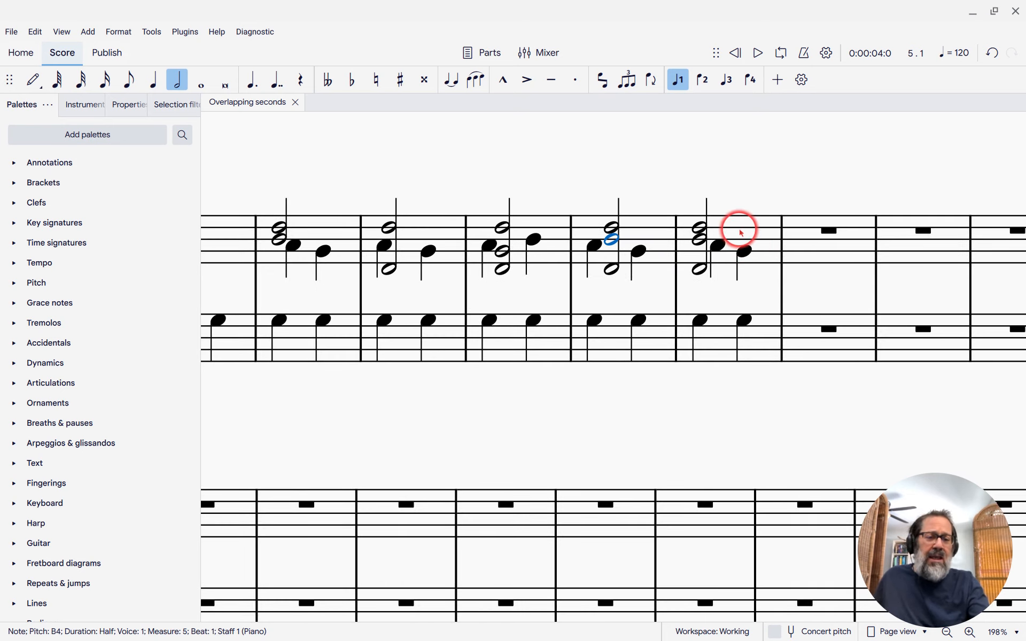
{"action": "left_click", "coordinate": [741, 230]}
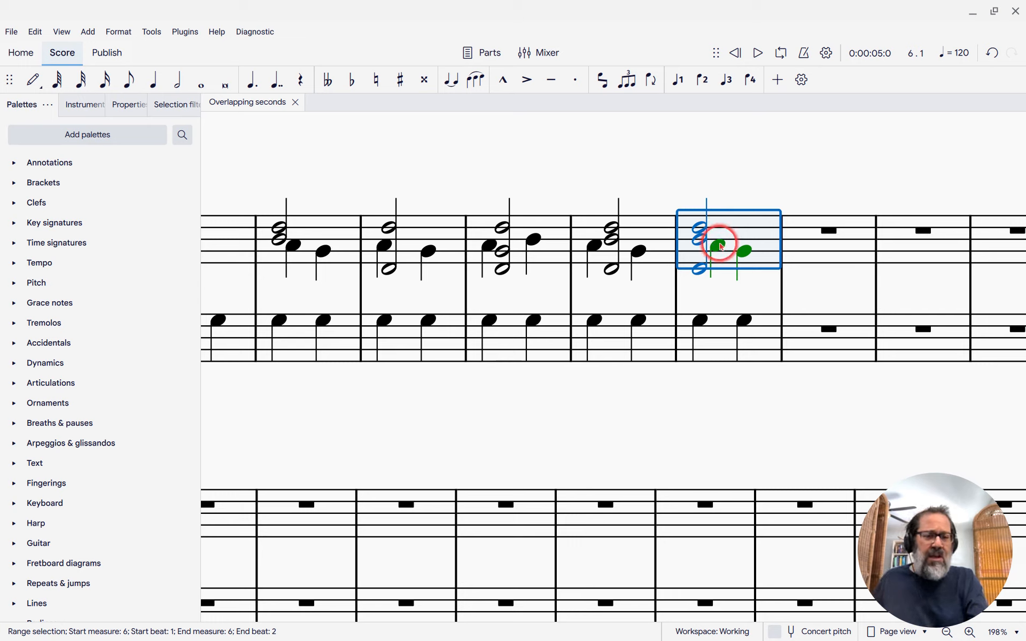
{"action": "left_click", "coordinate": [585, 178]}
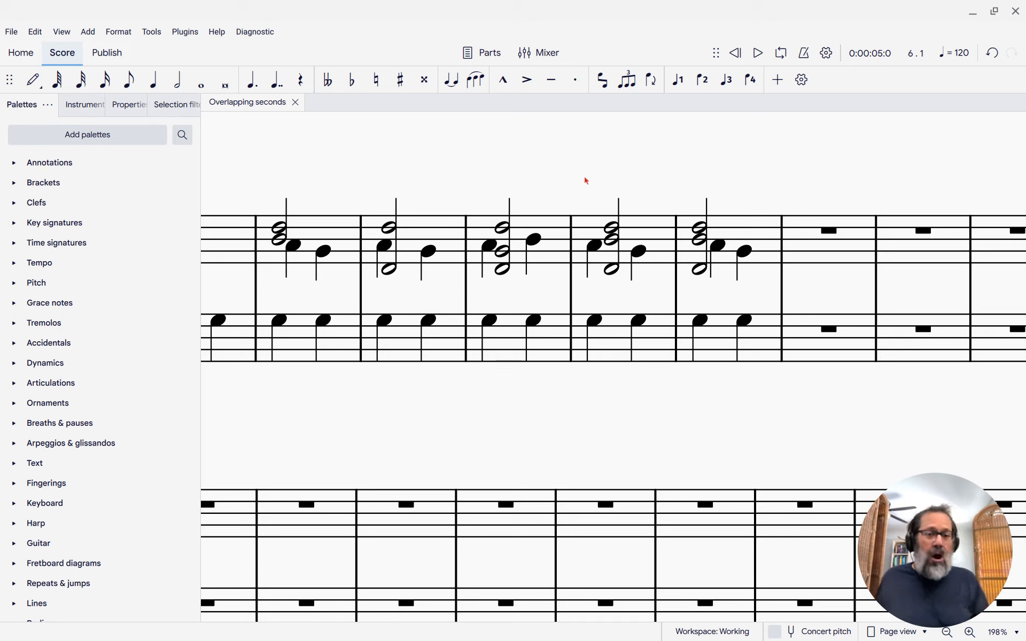
Set the horizontal offset of the voice 1 half-note chord in measure 5 to -1.5
{"action": "left_click", "coordinate": [611, 230]}
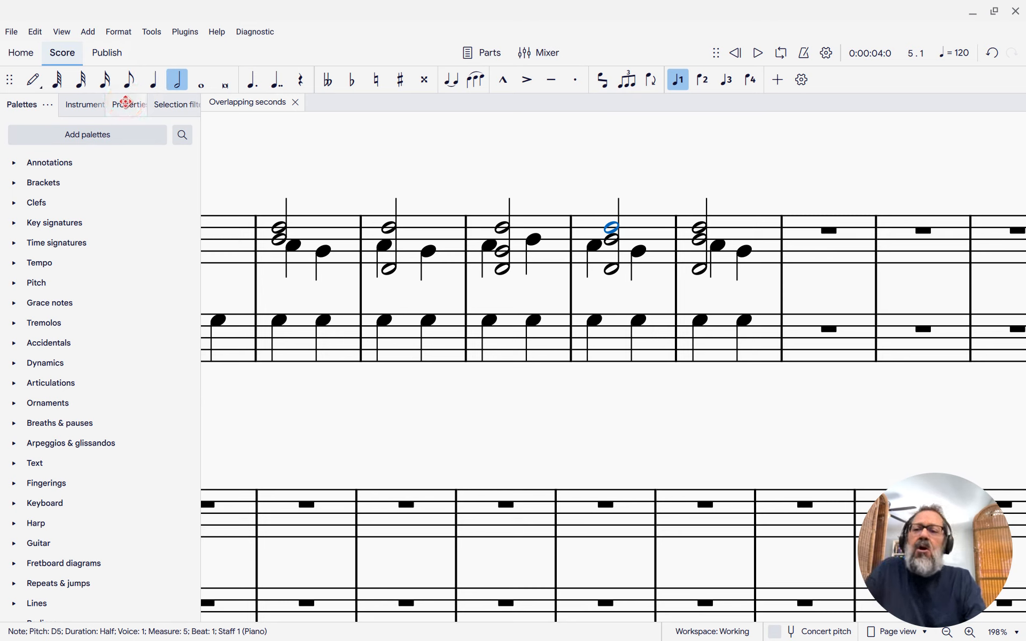
{"action": "left_click", "coordinate": [126, 102]}
{"action": "left_click", "coordinate": [135, 214]}
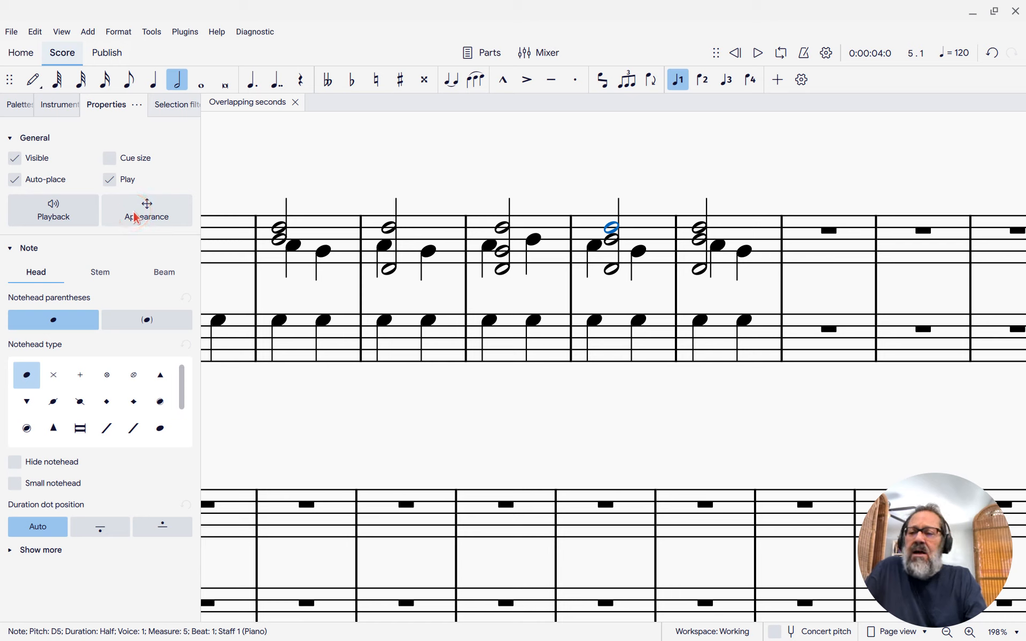
{"action": "left_click", "coordinate": [135, 214]}
{"action": "left_click", "coordinate": [64, 258]}
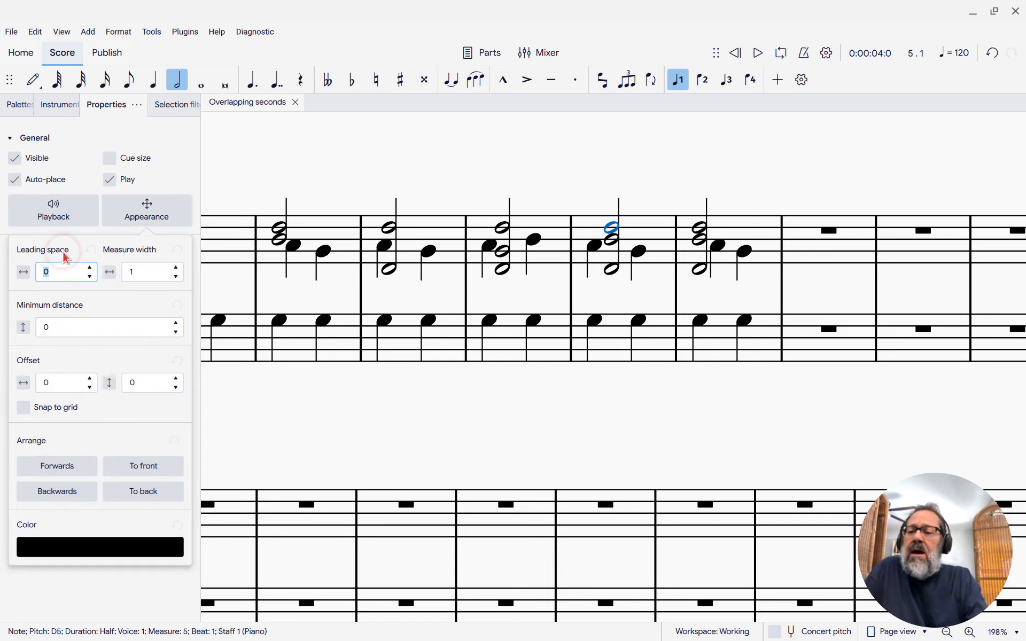
{"action": "mouse_move", "coordinate": [16, 366]}
{"action": "left_mouse_down"}
{"action": "mouse_move", "coordinate": [42, 383]}
{"action": "mouse_move", "coordinate": [69, 378]}
{"action": "mouse_move", "coordinate": [16, 382]}
{"action": "mouse_move", "coordinate": [89, 390]}
{"action": "left_mouse_up"}
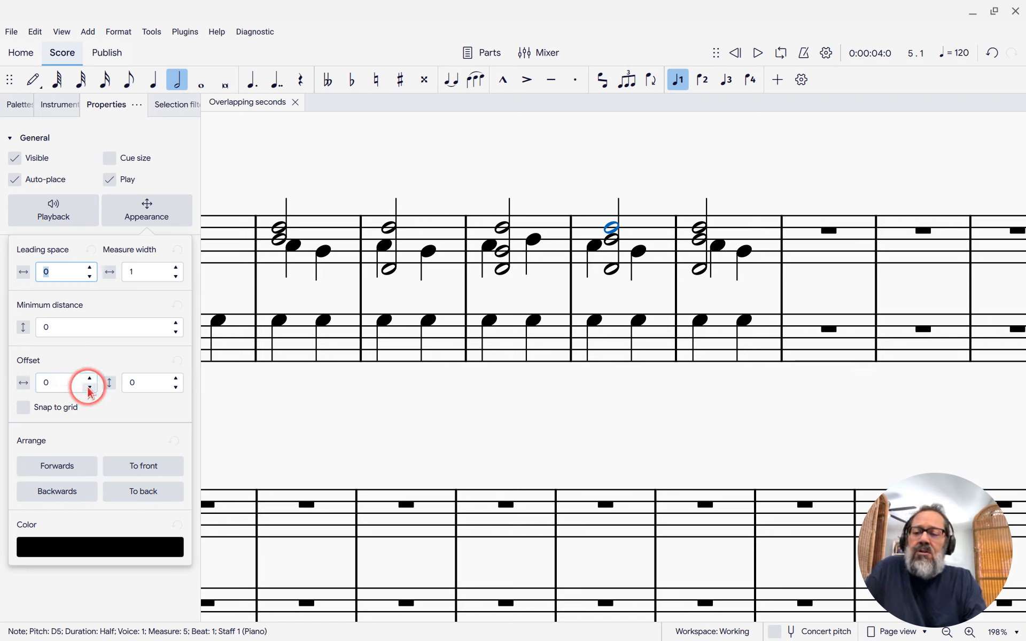
{"action": "left_click", "coordinate": [89, 389]}
{"action": "left_click", "coordinate": [90, 389]}
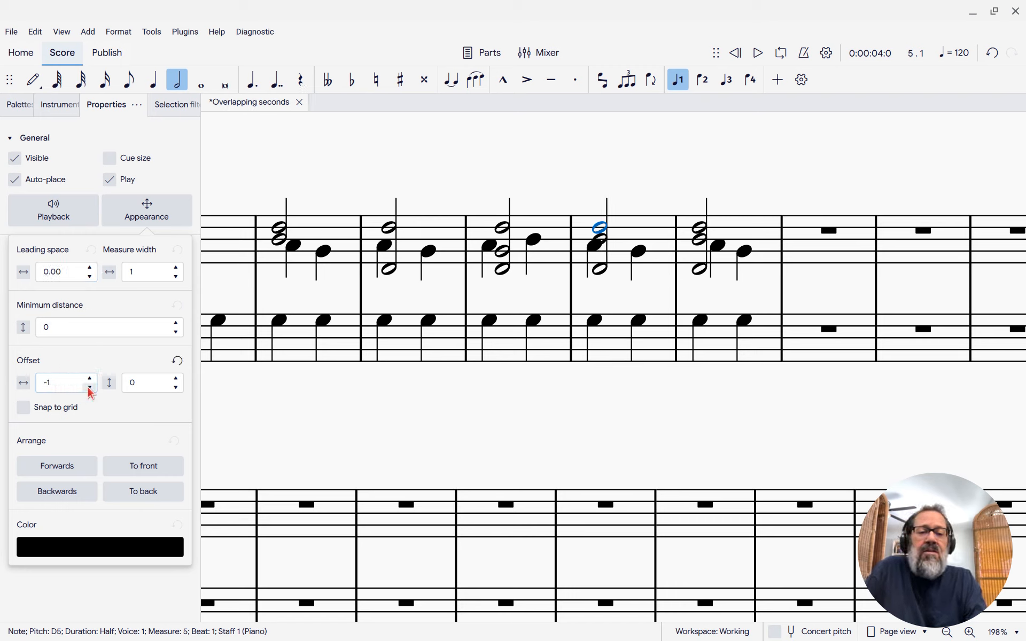
{"action": "left_click", "coordinate": [89, 390]}
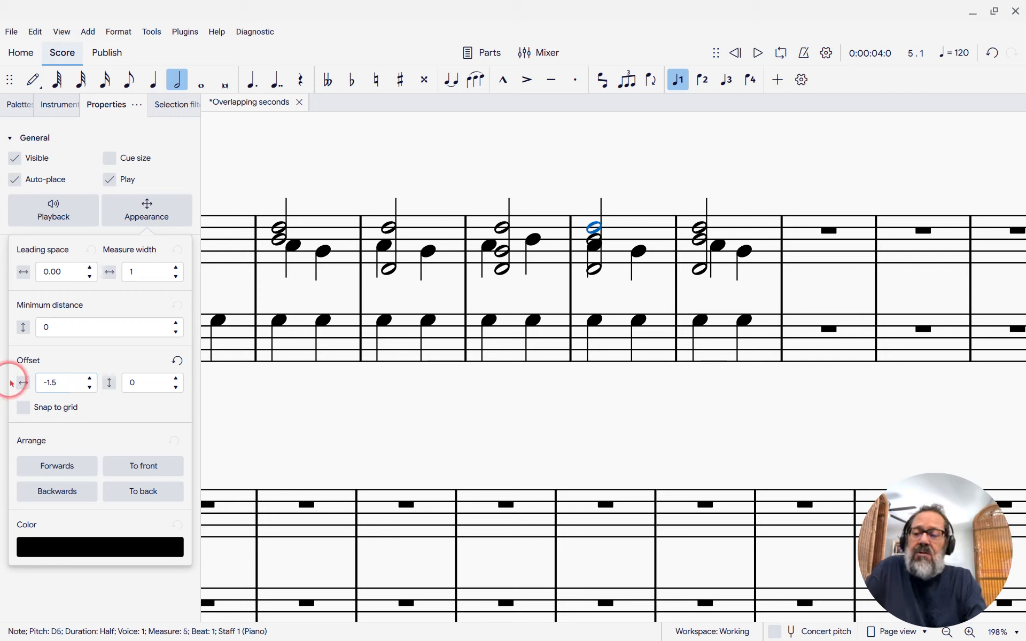
{"action": "mouse_move", "coordinate": [99, 385]}
{"action": "left_mouse_down"}
{"action": "mouse_move", "coordinate": [90, 392]}
{"action": "mouse_move", "coordinate": [46, 367]}
{"action": "mouse_move", "coordinate": [59, 383]}
{"action": "left_mouse_up"}
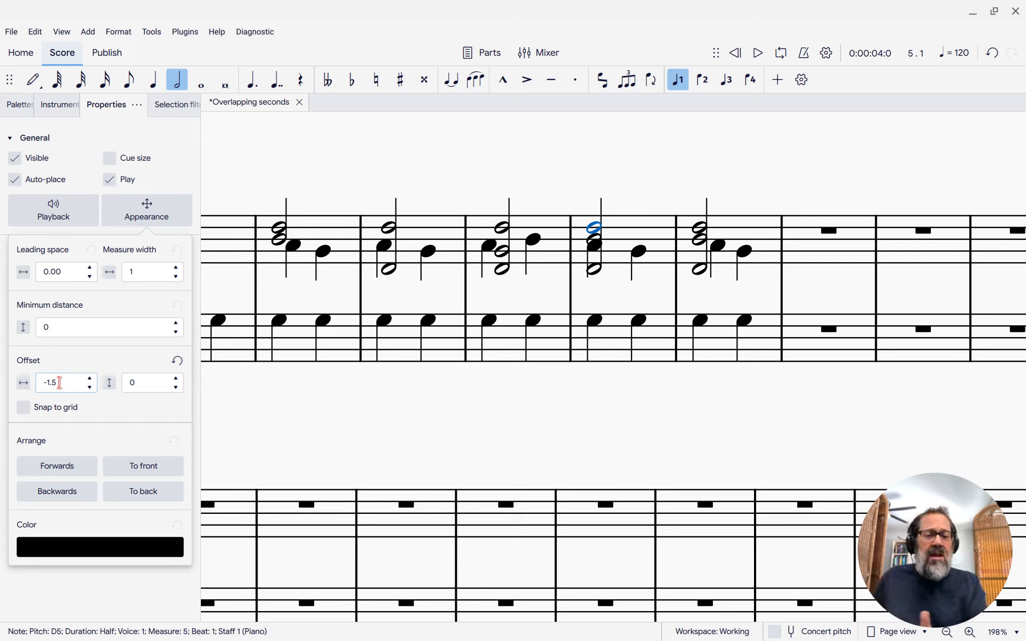
Set the horizontal offset of the voice 2 A4 quarter note in measure 5 to 1.5
{"action": "left_click", "coordinate": [596, 248]}
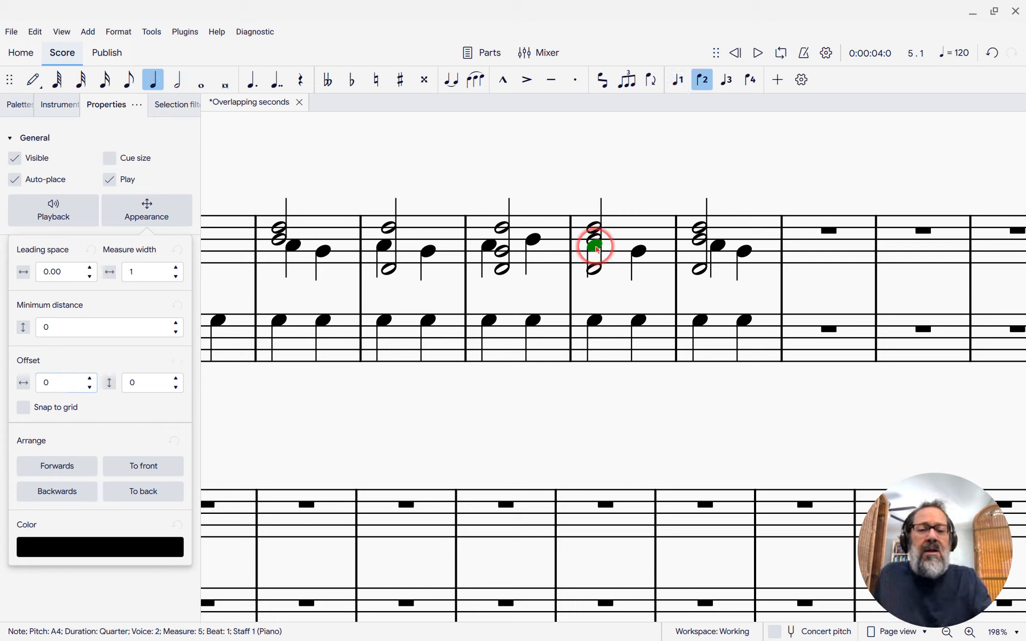
{"action": "left_click", "coordinate": [91, 381]}
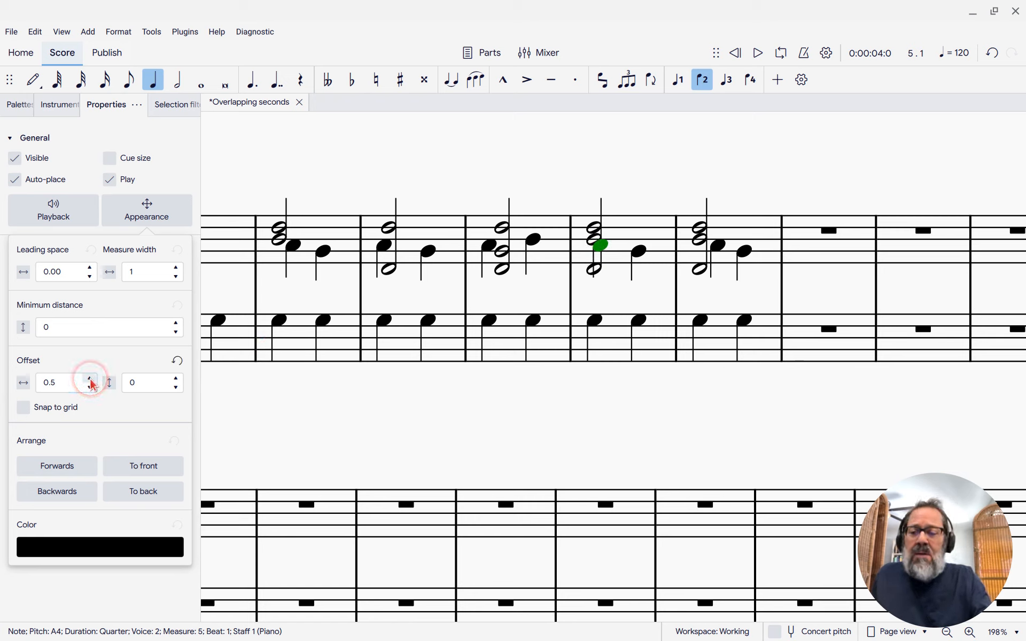
{"action": "left_click", "coordinate": [90, 380]}
{"action": "left_click", "coordinate": [90, 379]}
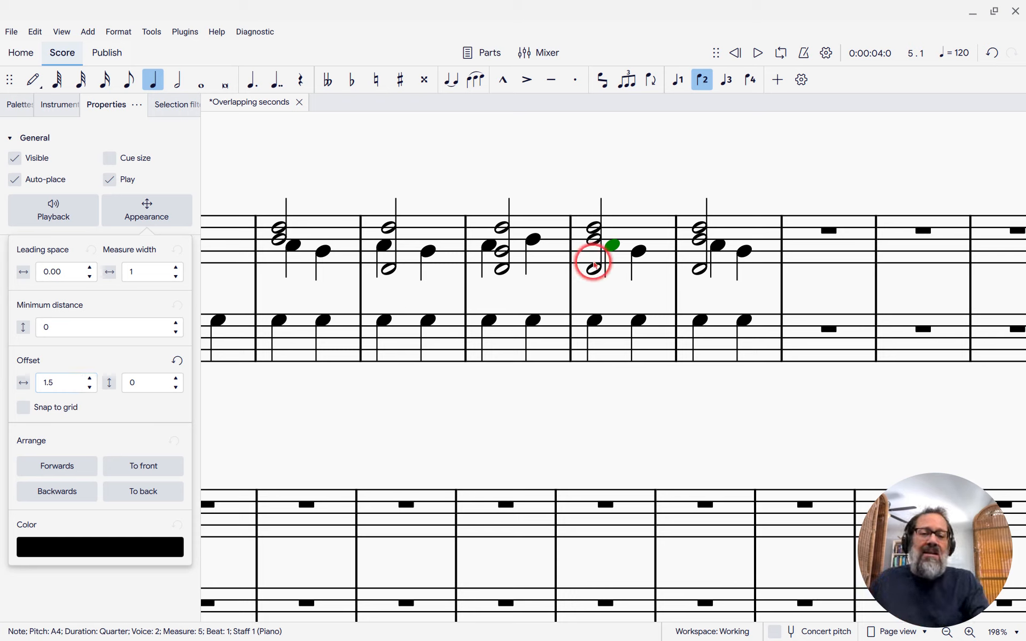
{"action": "left_click", "coordinate": [554, 186]}
Increase the horizontal offset of measure 5's voice 2 A4 quarter note to 1.75
{"action": "left_click", "coordinate": [613, 246]}
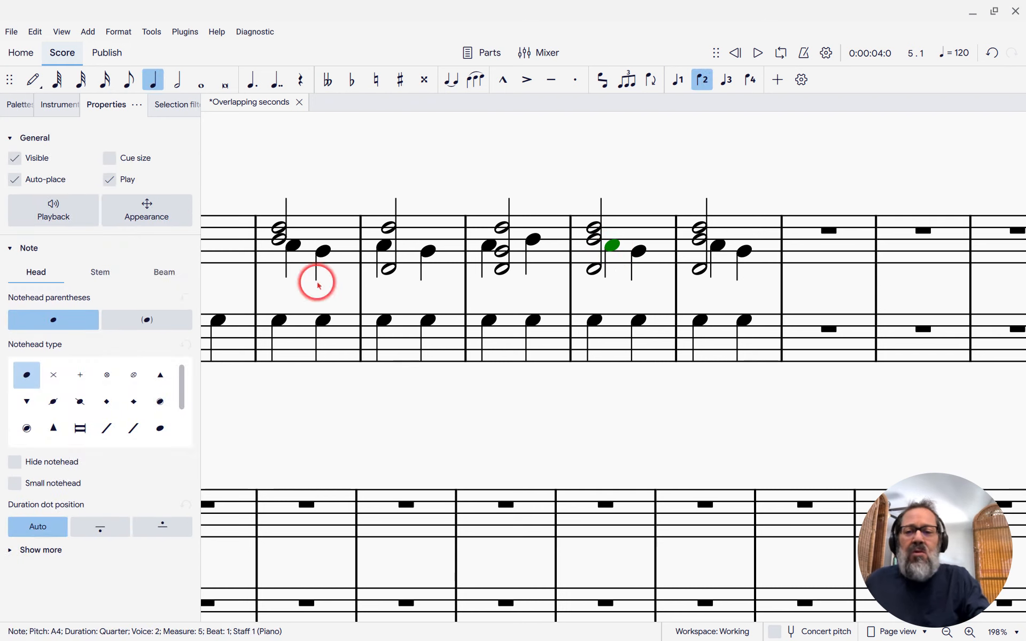
{"action": "left_click", "coordinate": [145, 209]}
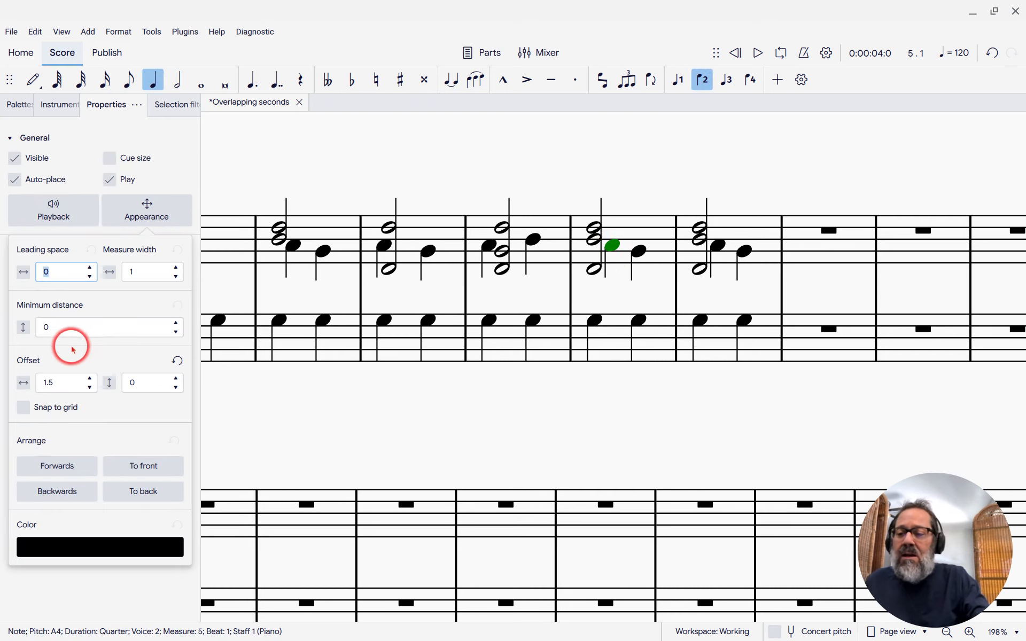
{"action": "left_click", "coordinate": [68, 394]}
{"action": "key", "text": "Left"}
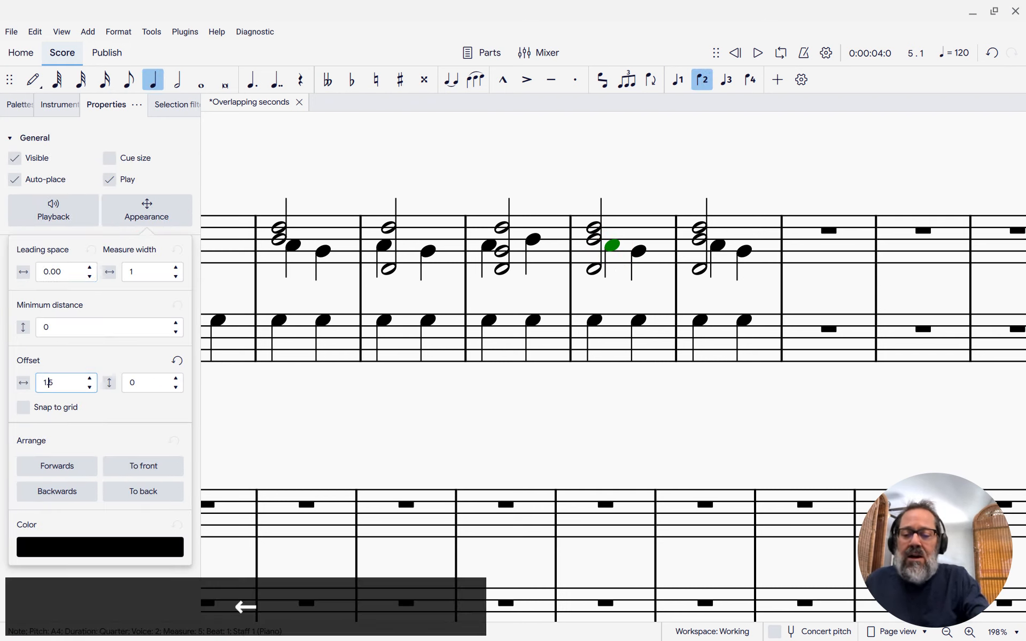
{"action": "type", "text": "7"}
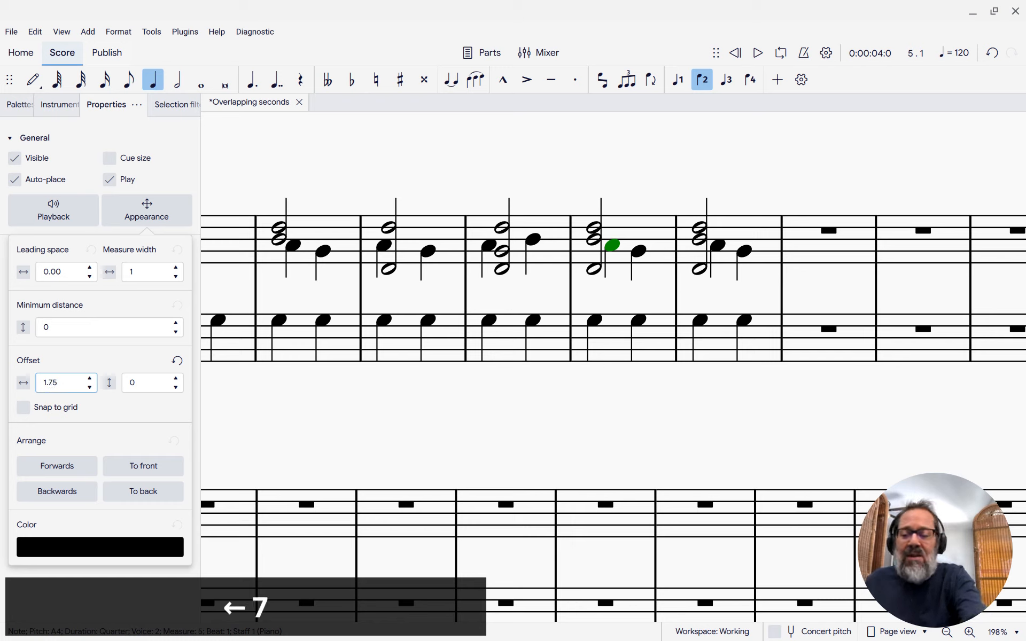
{"action": "key", "text": "Tab"}
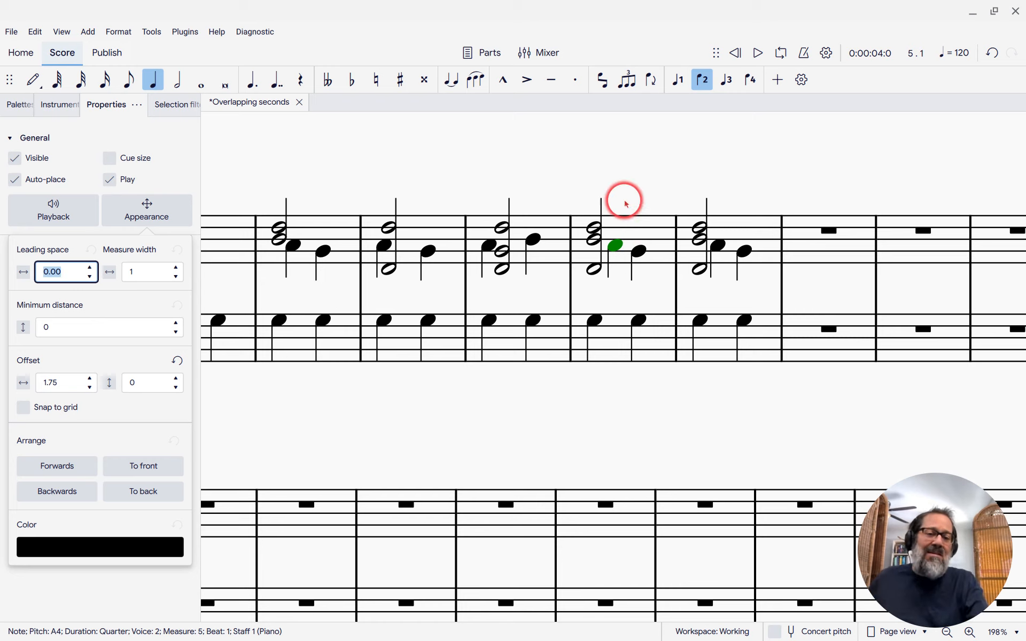
Set the leading space of the voice 2 G4 quarter note on beat 2 of measure 5 to 1
{"action": "left_click", "coordinate": [641, 256]}
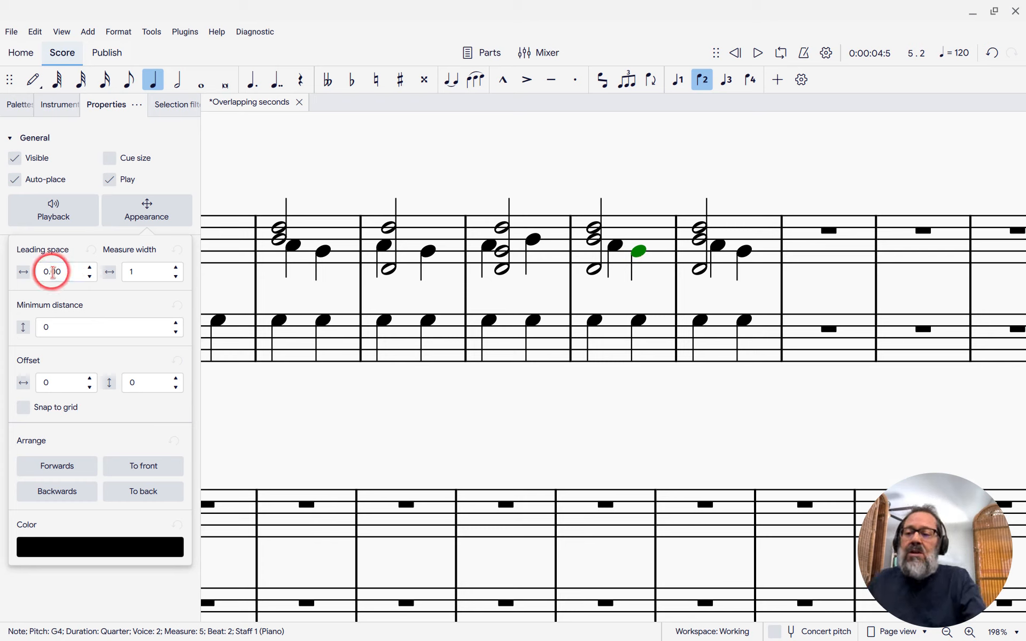
{"action": "left_click", "coordinate": [90, 269]}
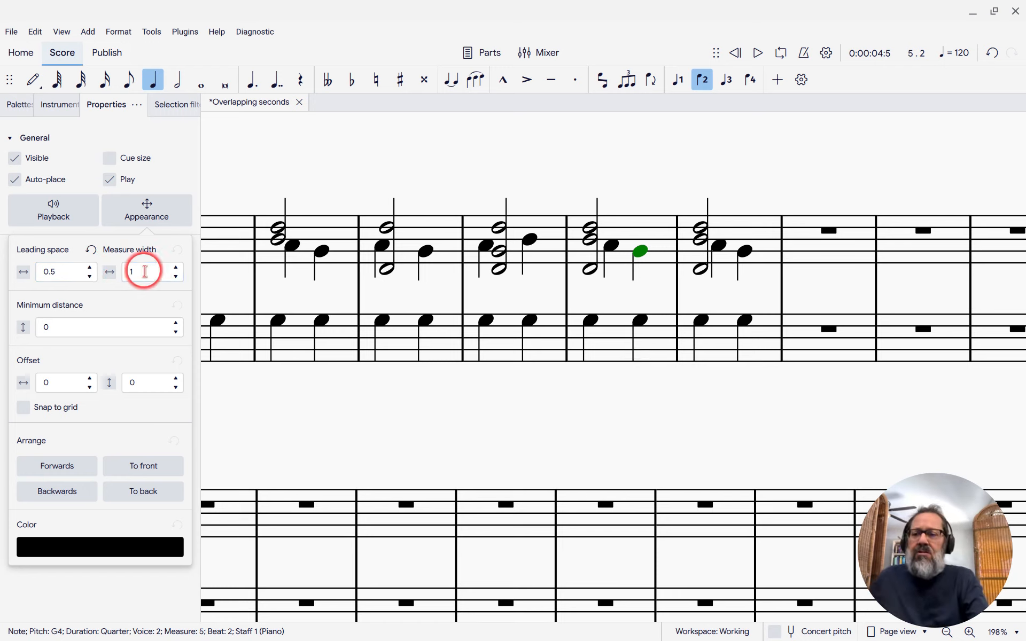
{"action": "left_click", "coordinate": [89, 268]}
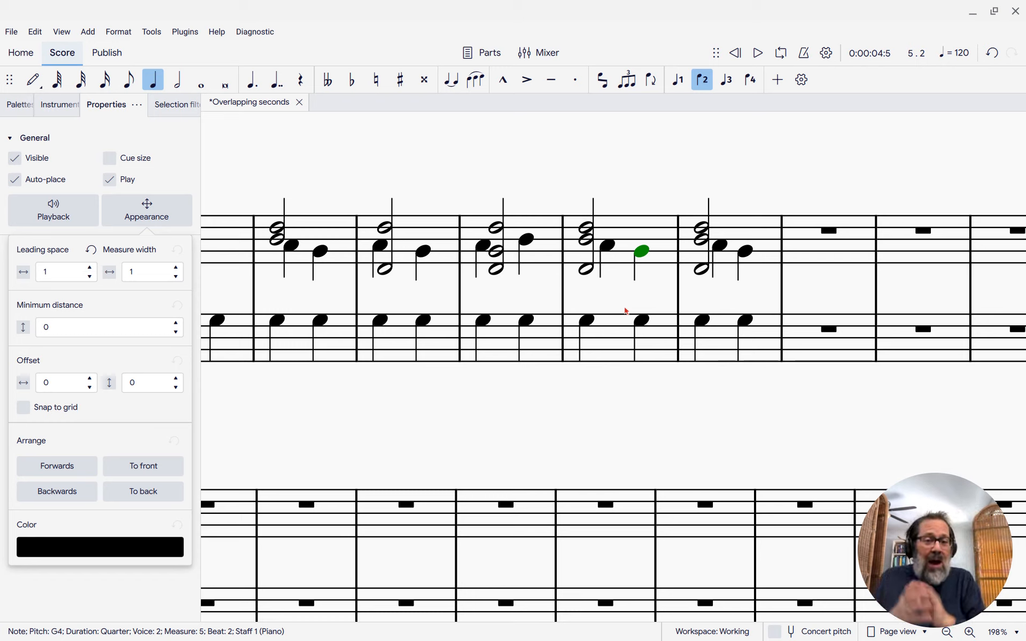
Reset the treble notes in measure 6 to their default shapes and positions
{"action": "left_click", "coordinate": [625, 236]}
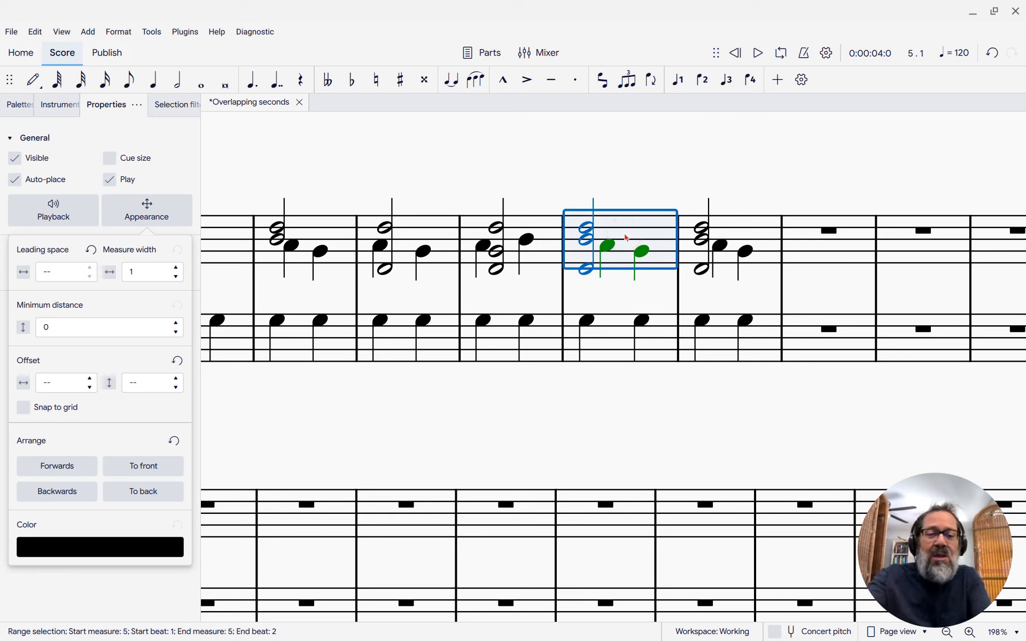
{"action": "key", "text": "ctrl+r"}
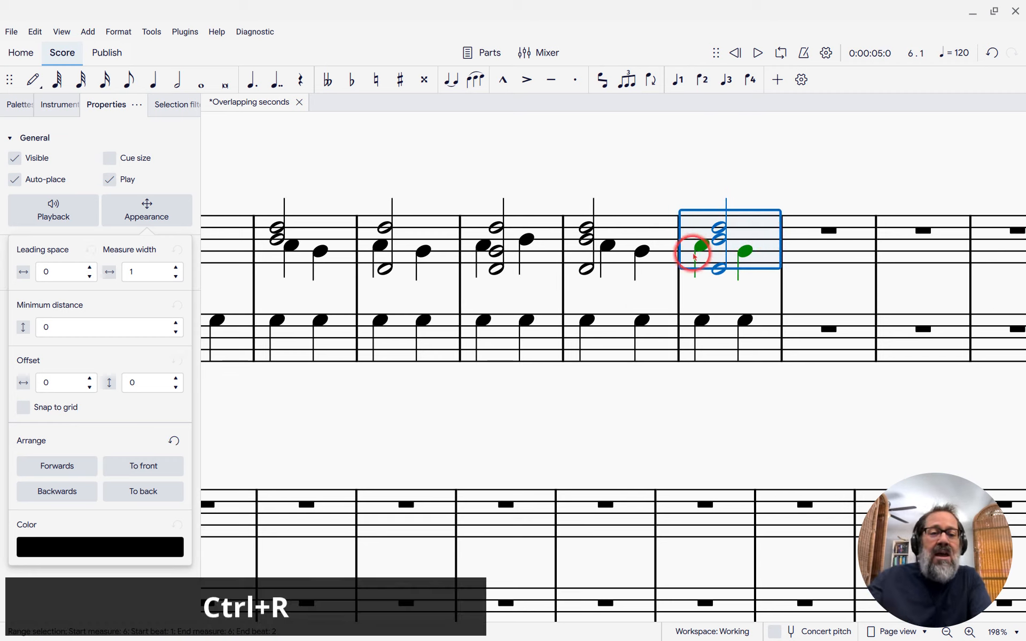